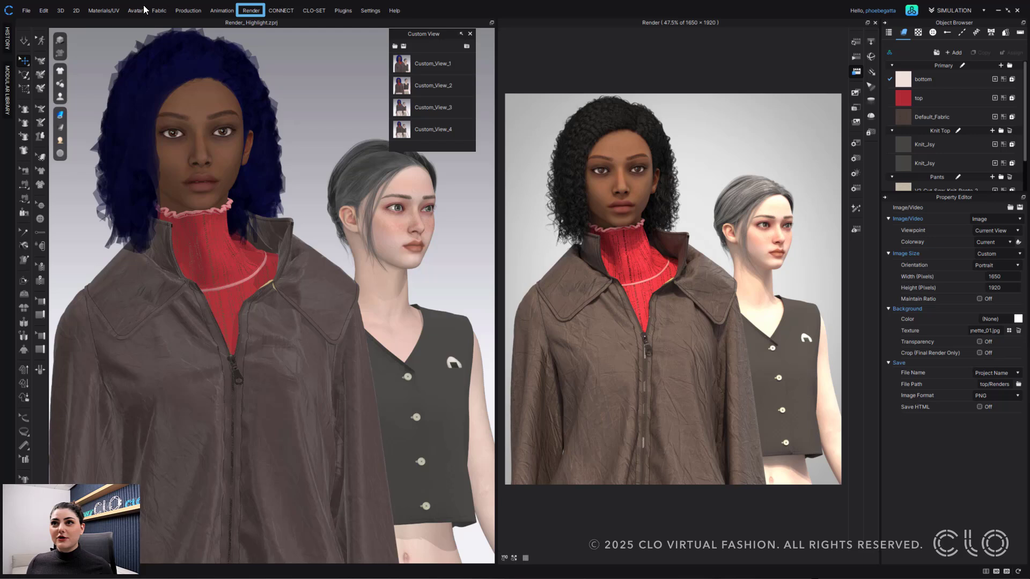
Show the camera properties of the render window and turn on Physical Camera.
{"action": "left_click", "coordinate": [252, 12]}
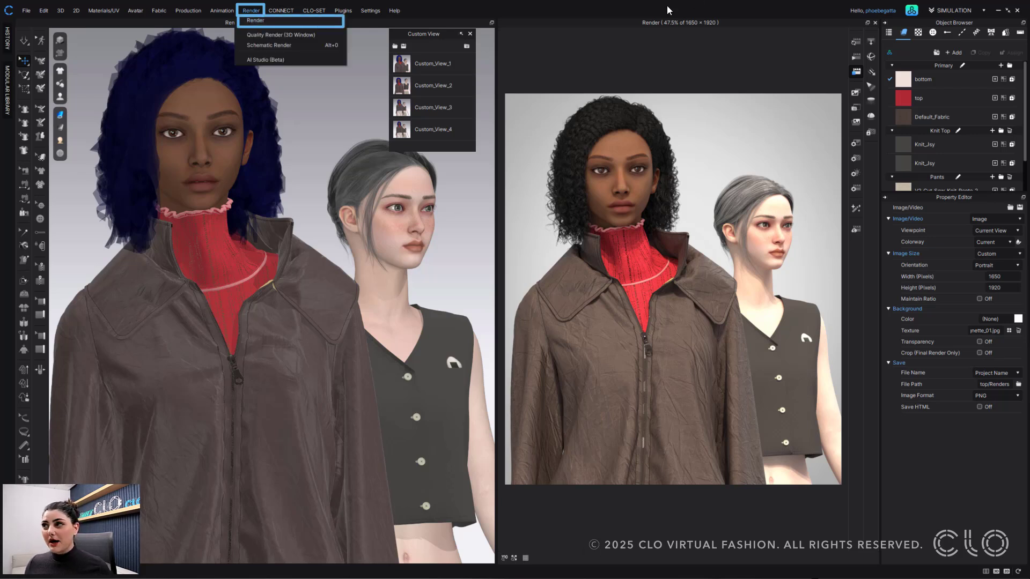
{"action": "left_click", "coordinate": [651, 72]}
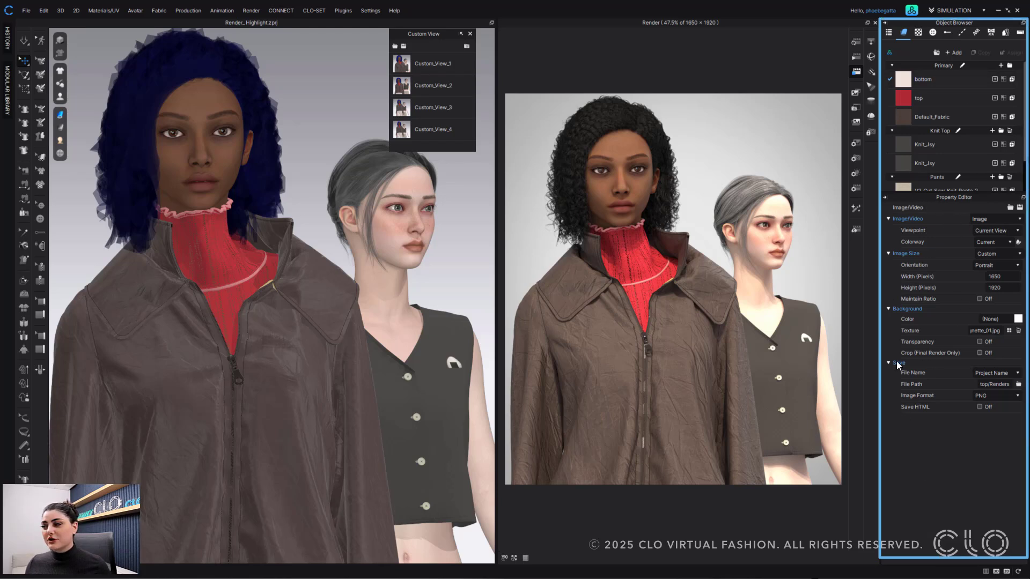
{"action": "left_click", "coordinate": [858, 159]}
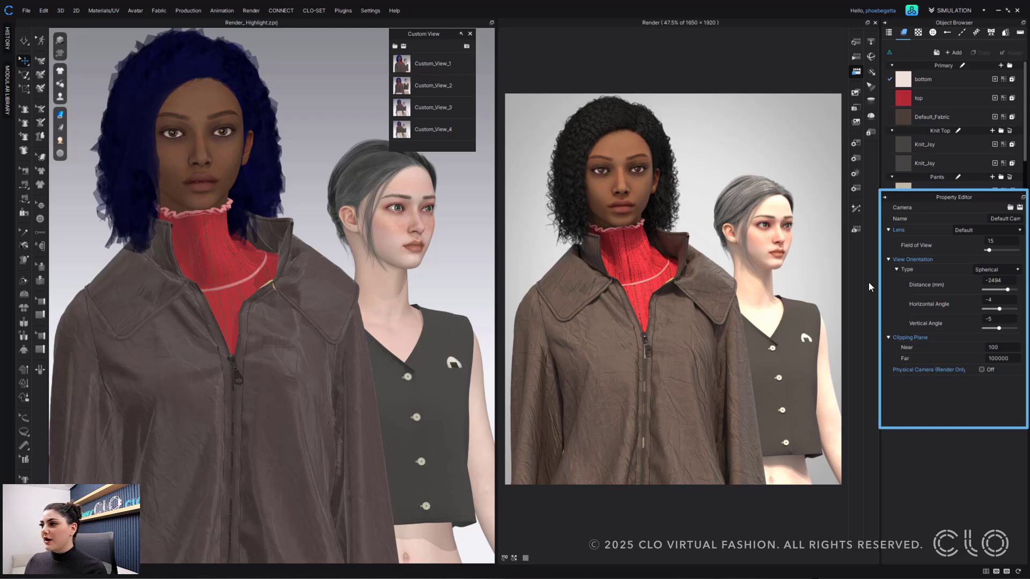
{"action": "left_click", "coordinate": [982, 370]}
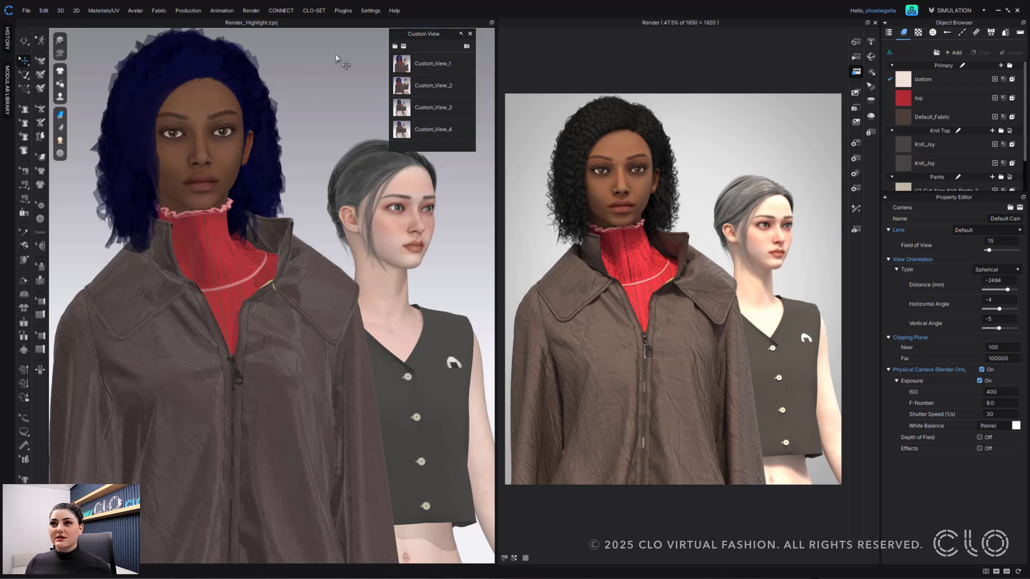
Close the list of saved custom views over the 3D view and reopen it.
{"action": "left_click", "coordinate": [302, 99]}
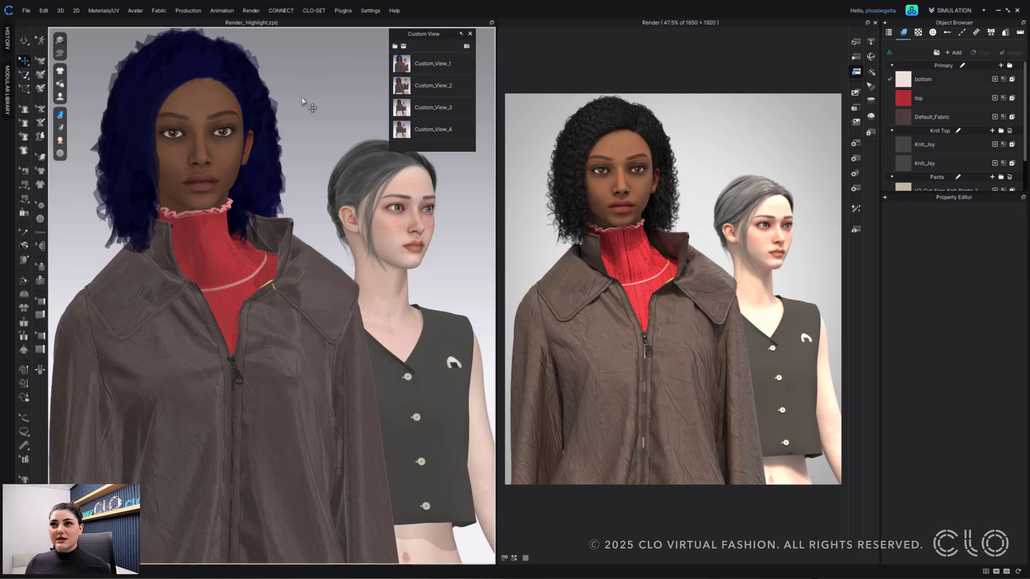
{"action": "right_click", "coordinate": [325, 59]}
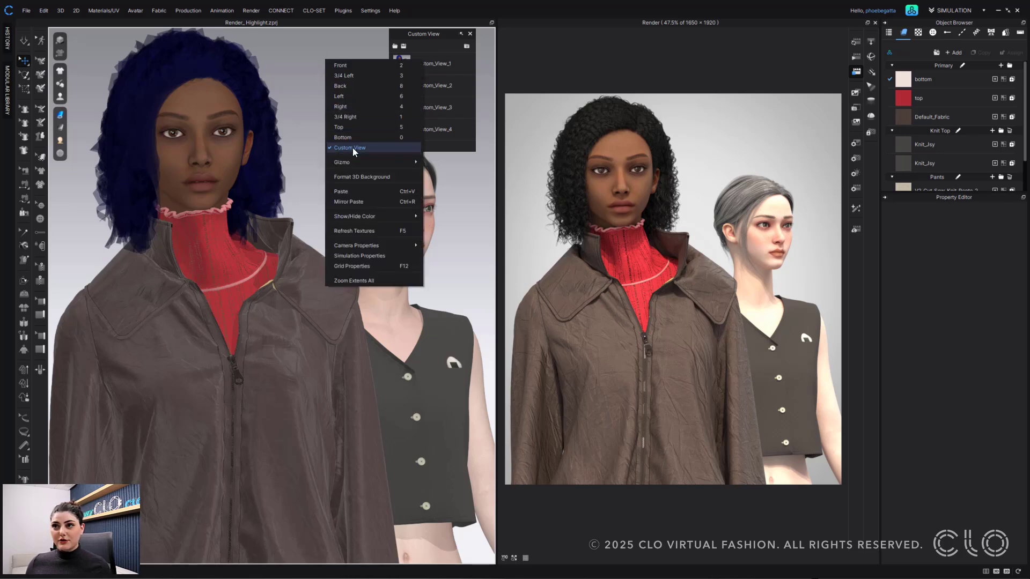
{"action": "left_click", "coordinate": [353, 148]}
{"action": "right_click", "coordinate": [335, 81]}
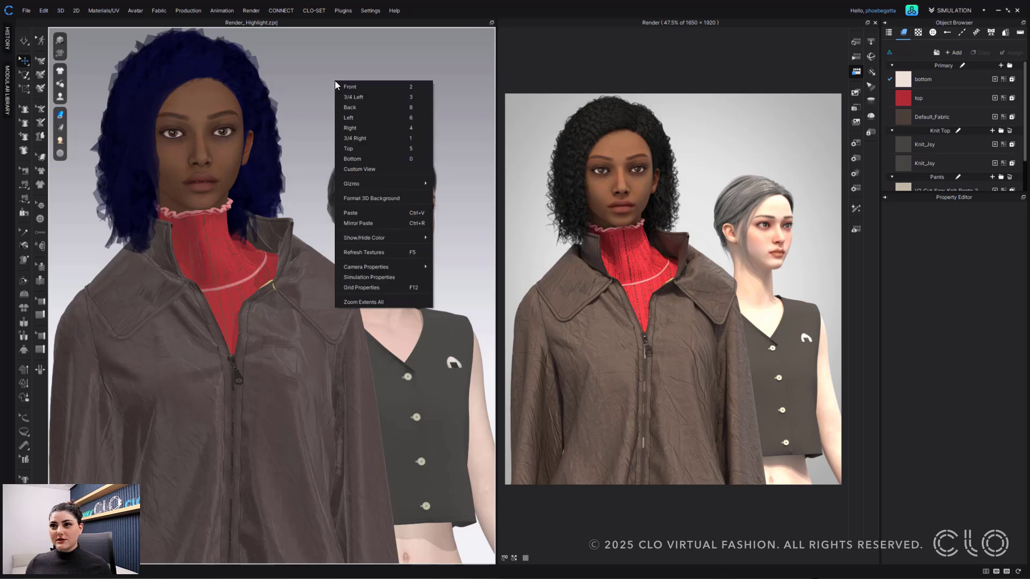
{"action": "left_click", "coordinate": [359, 171]}
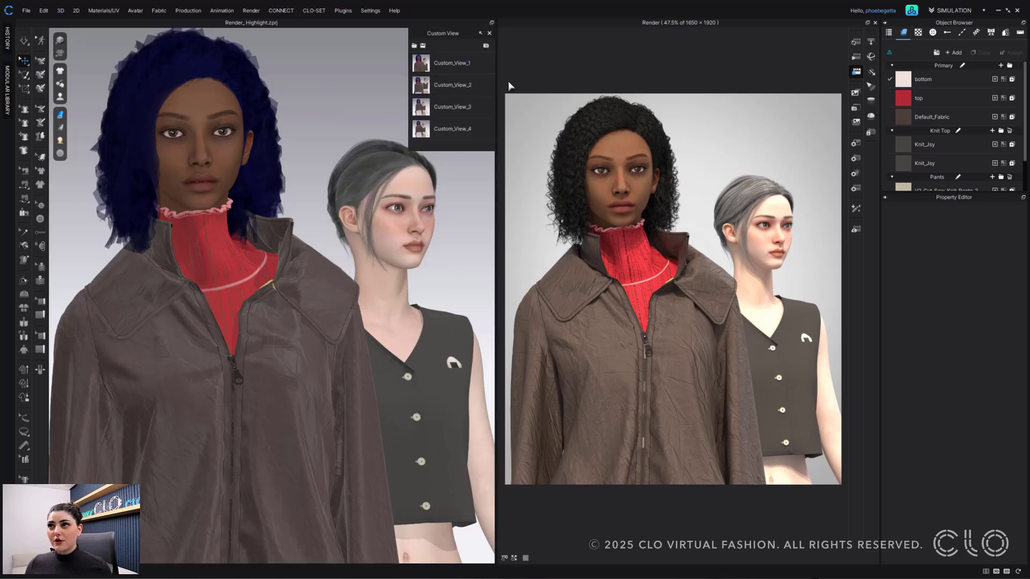
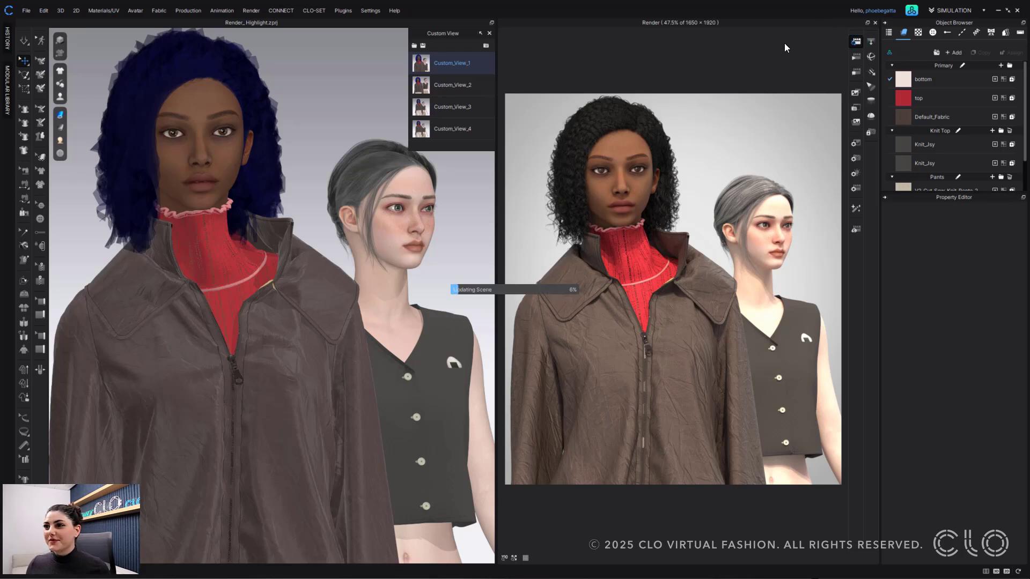
In the render camera properties, turn on Depth of Field and set Viewpoint Focus to Custom Views.
{"action": "left_click", "coordinate": [857, 159]}
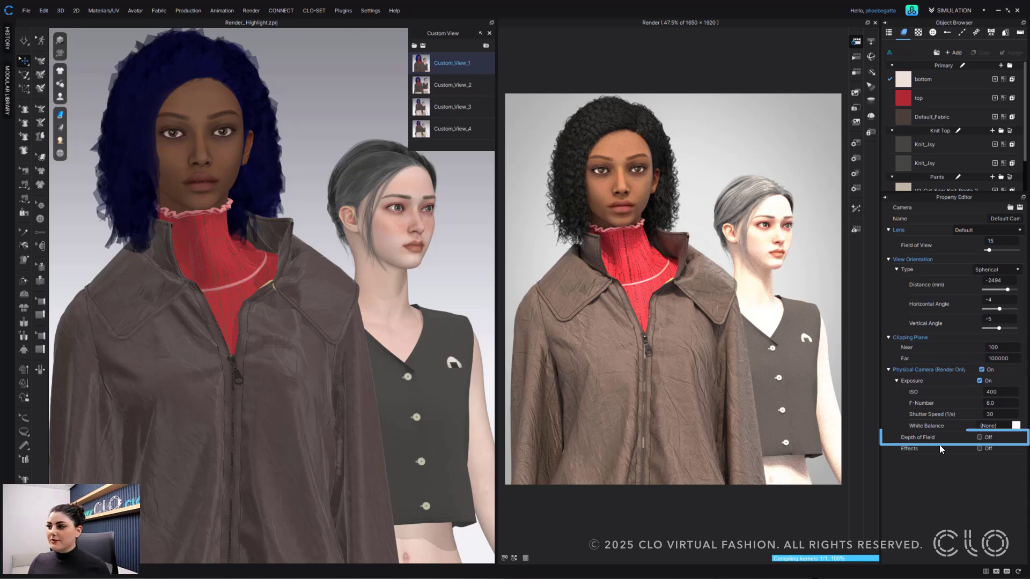
{"action": "left_click", "coordinate": [979, 437]}
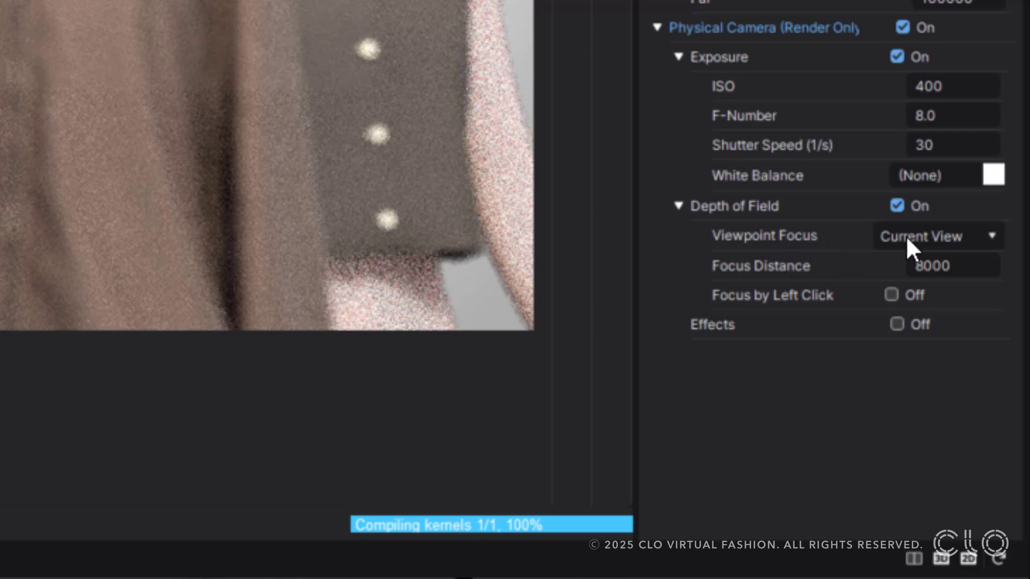
{"action": "left_click", "coordinate": [992, 237]}
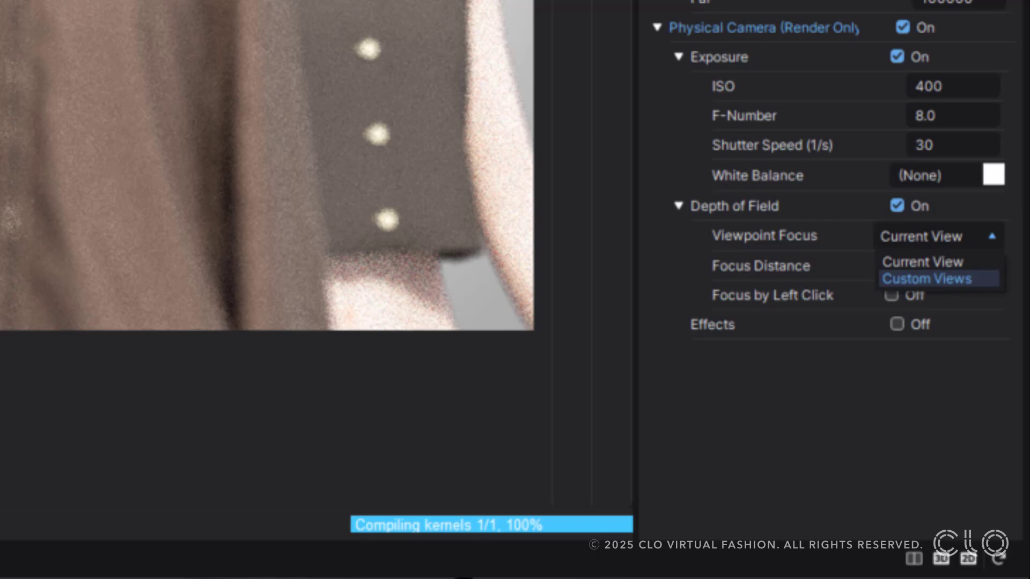
{"action": "left_click", "coordinate": [950, 280]}
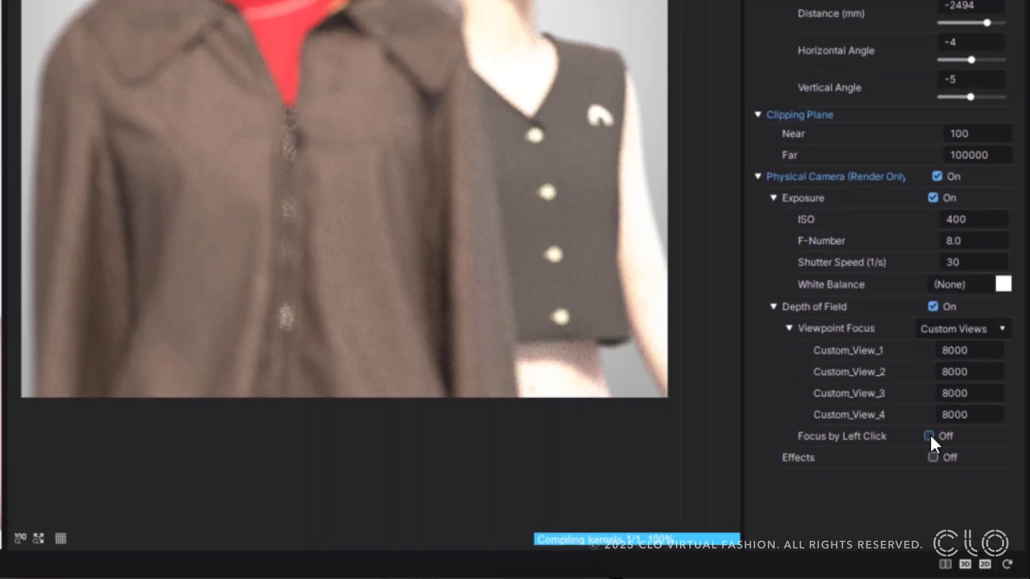
Turn on Focus by Left Click and focus Custom_View_1 on the front avatar's face, at a distance of about 2600.
{"action": "left_click", "coordinate": [891, 383]}
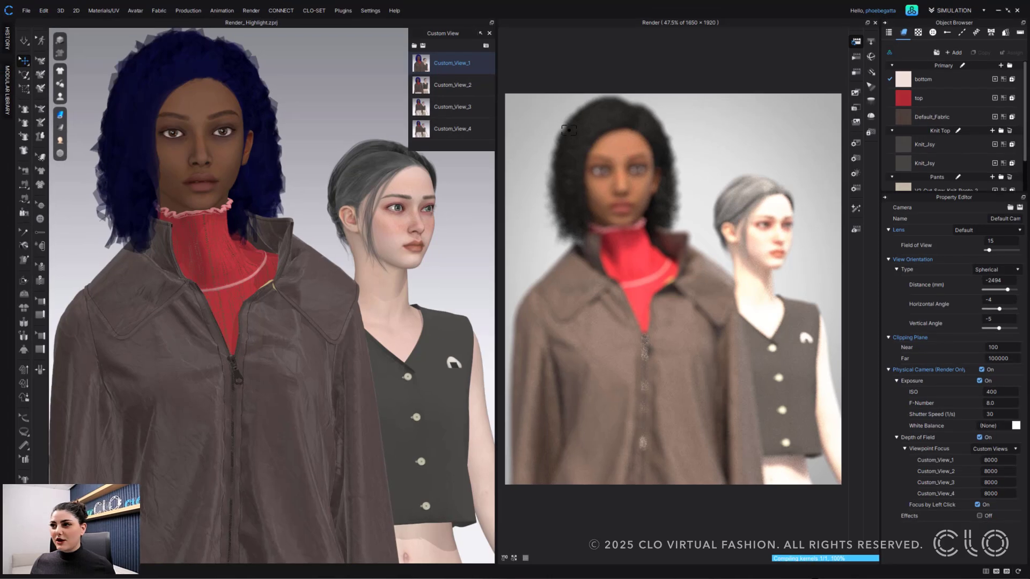
{"action": "left_click", "coordinate": [620, 145]}
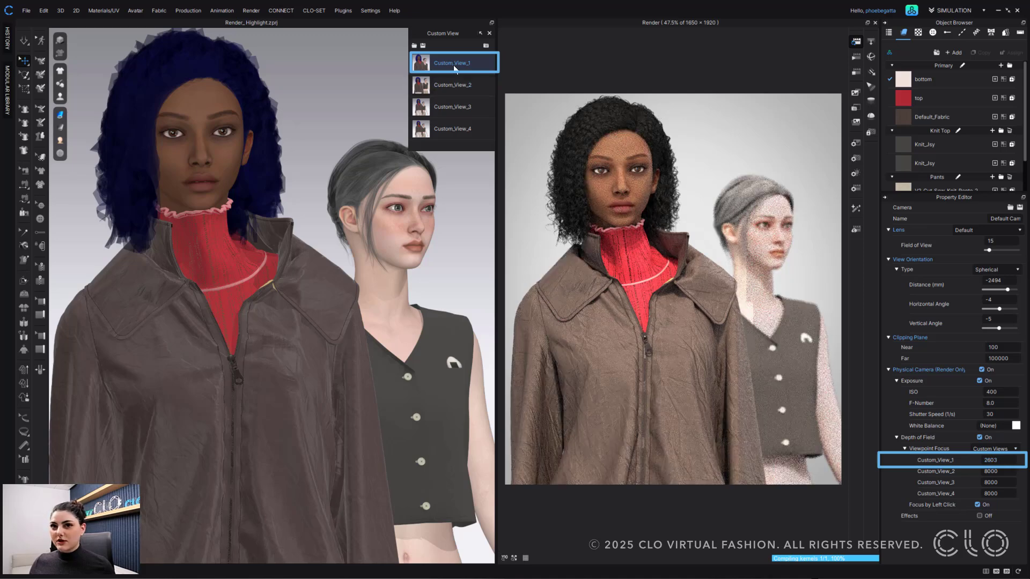
Switch to Custom_View_2 and focus its render on the rear avatar's face, at a distance of about 3990.
{"action": "left_click", "coordinate": [477, 86]}
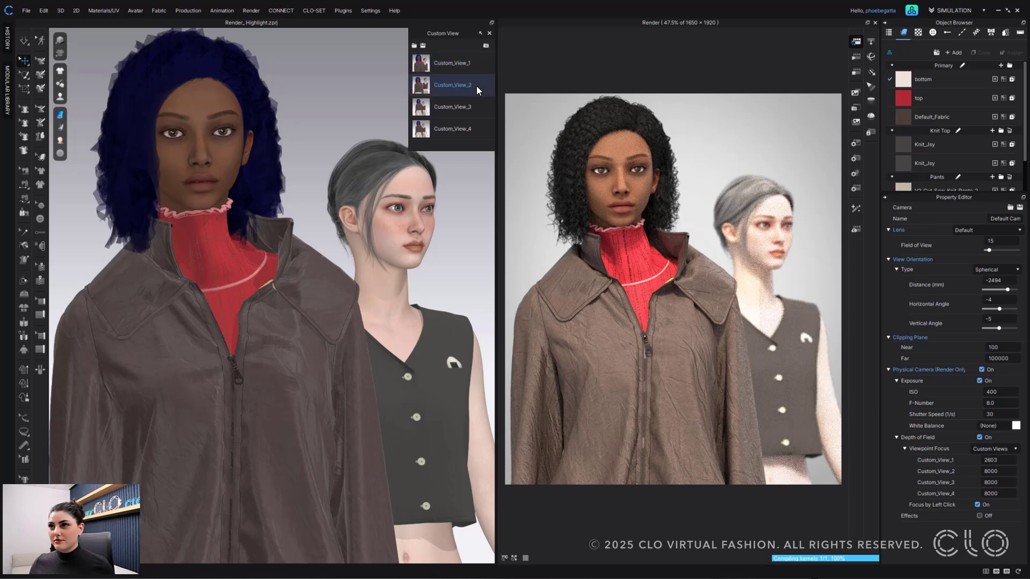
{"action": "left_click", "coordinate": [476, 86]}
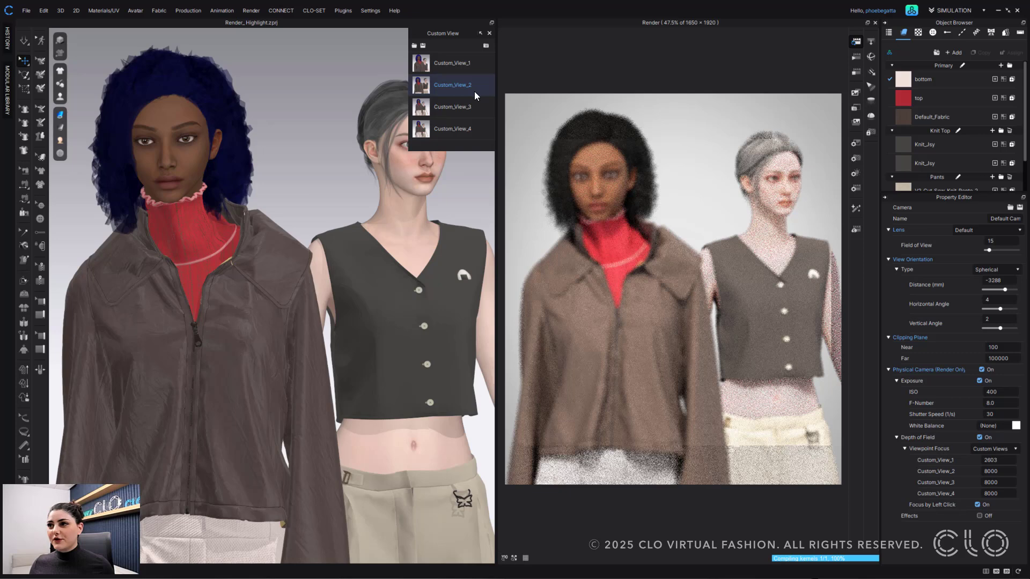
{"action": "left_click", "coordinate": [781, 170]}
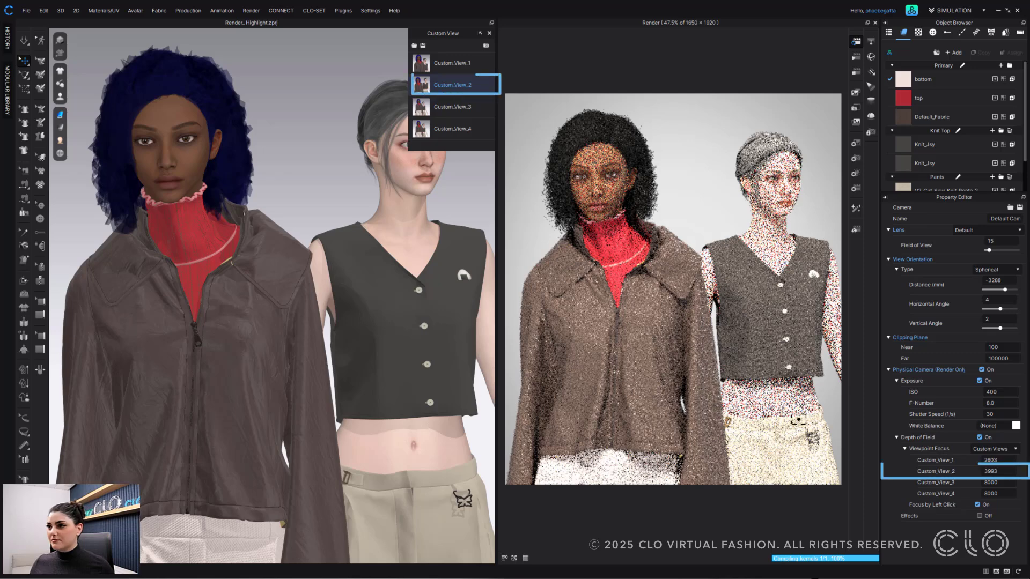
{"action": "left_click", "coordinate": [788, 164]}
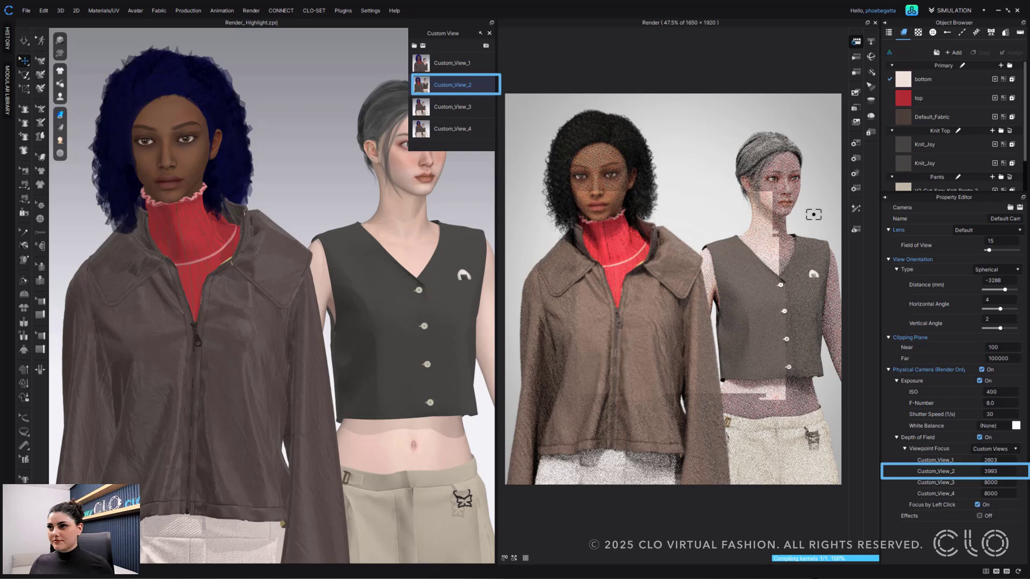
{"action": "left_click", "coordinate": [805, 212]}
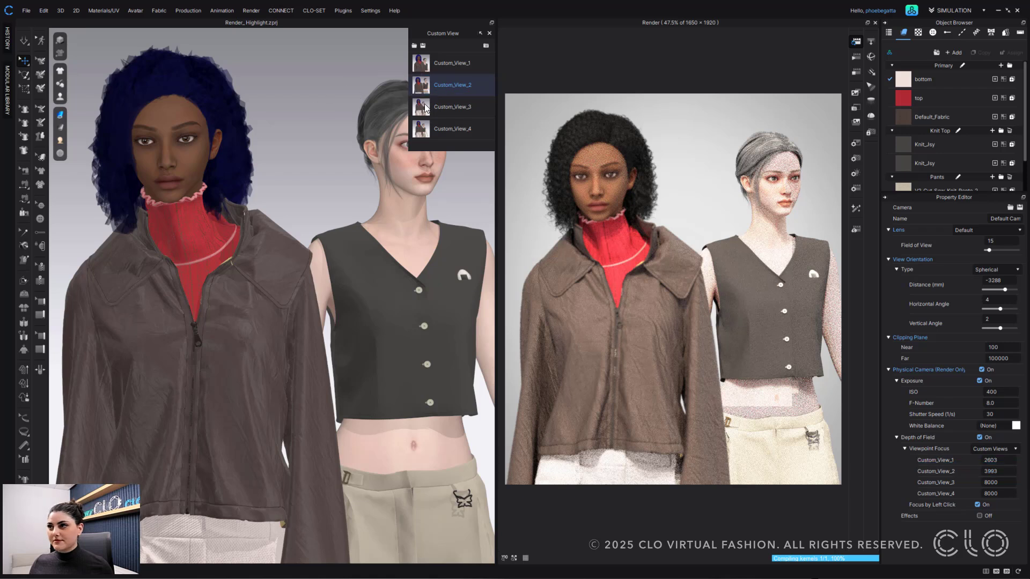
Switch to Custom_View_3 and focus its render on the front avatar's face, at a distance of about 4140.
{"action": "left_click", "coordinate": [456, 112]}
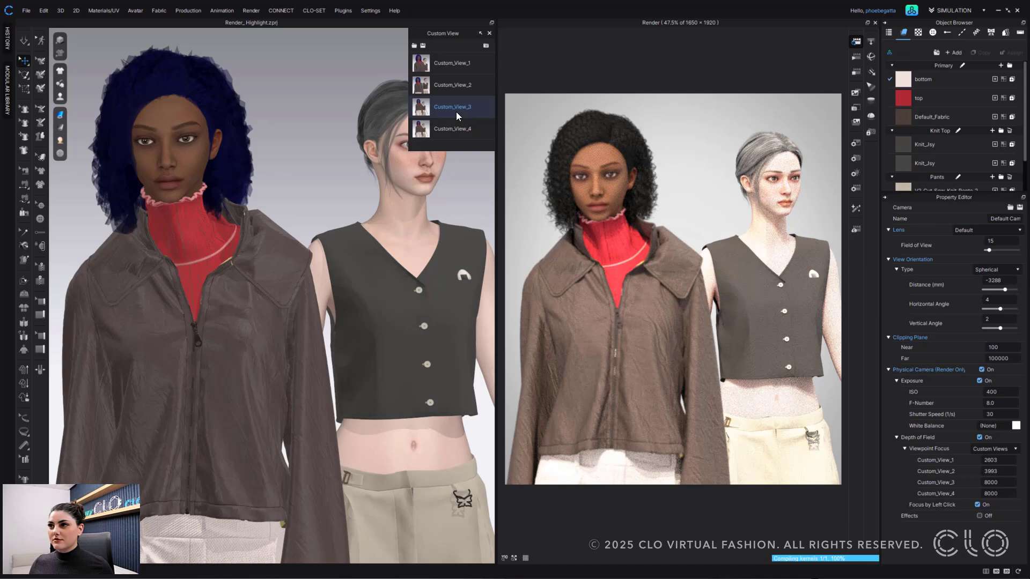
{"action": "double_click", "coordinate": [456, 111]}
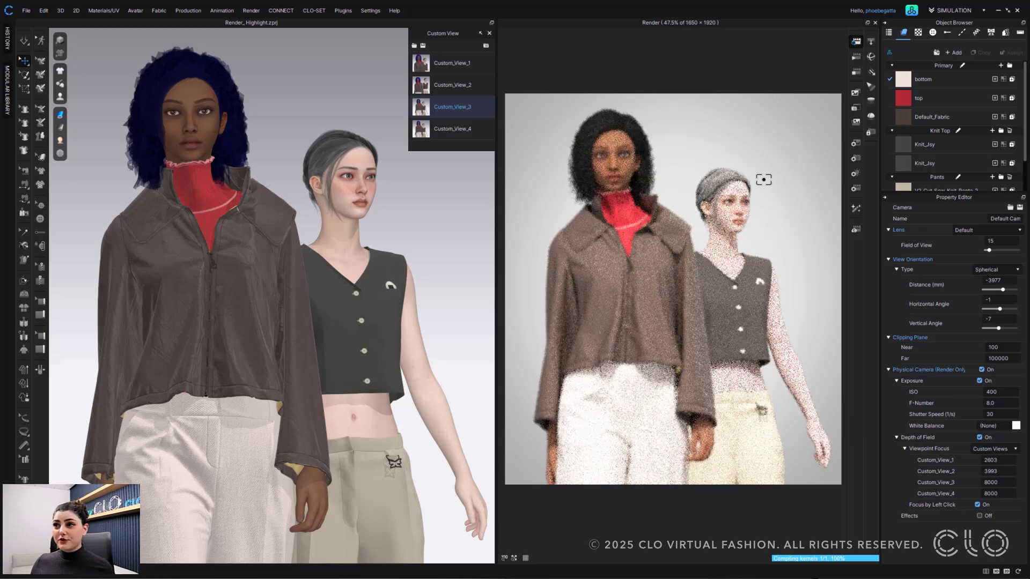
{"action": "left_click", "coordinate": [760, 167]}
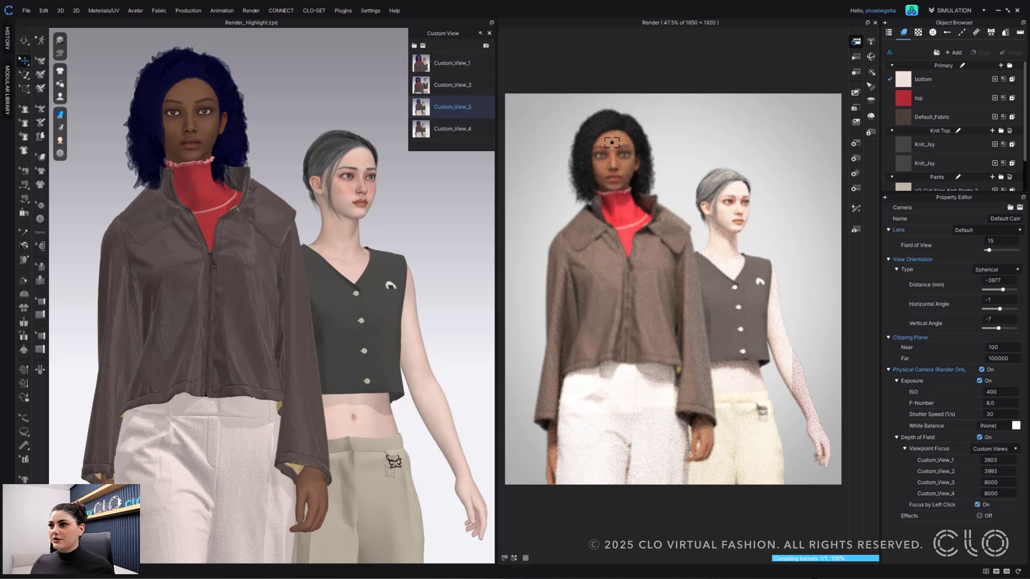
{"action": "left_click", "coordinate": [614, 145]}
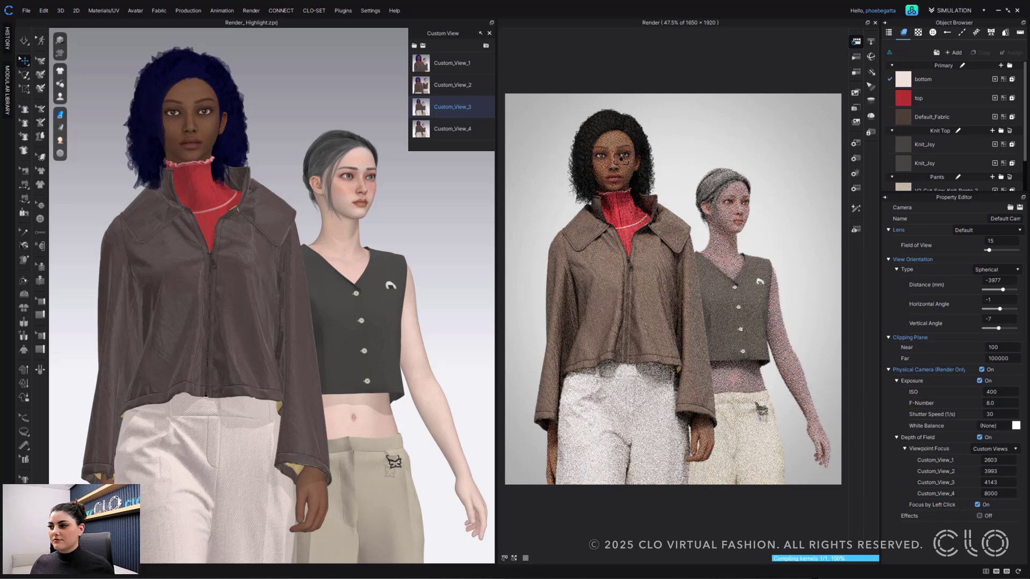
Switch to Custom_View_4 and focus its render on the rear avatar's vest neckline, at a distance of about 5025.
{"action": "left_click", "coordinate": [453, 130]}
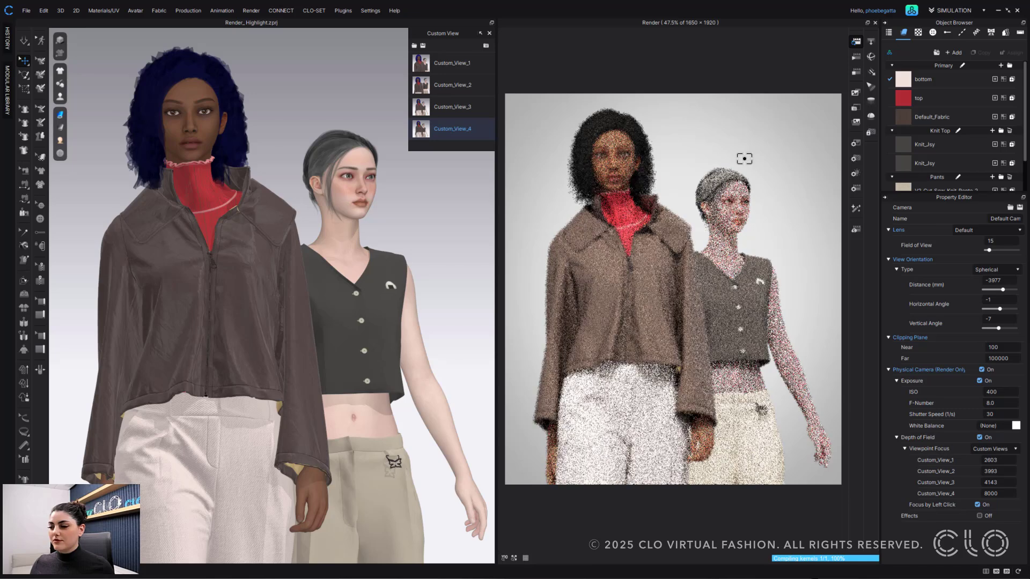
{"action": "left_click", "coordinate": [742, 155]}
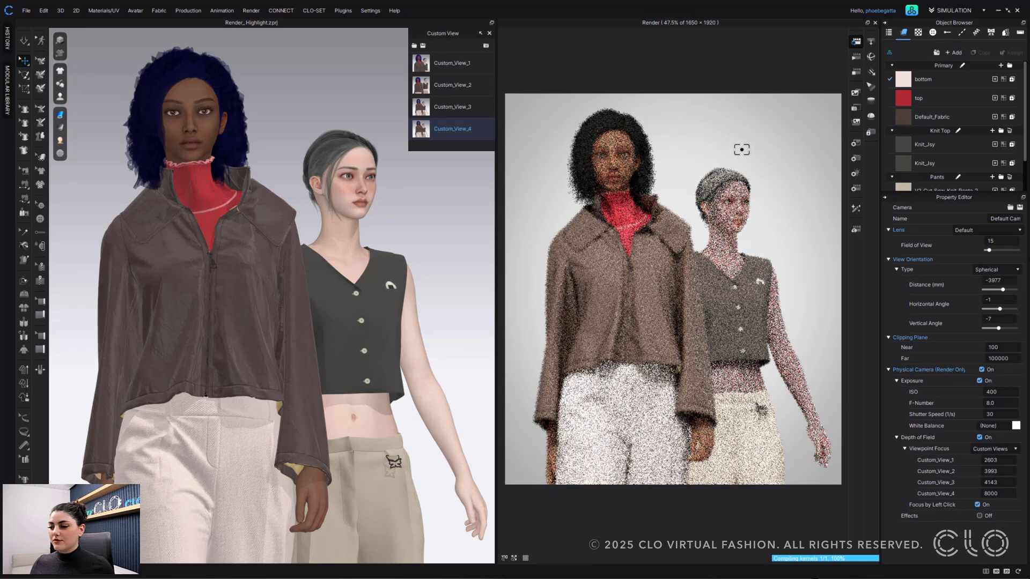
{"action": "left_click", "coordinate": [735, 188]}
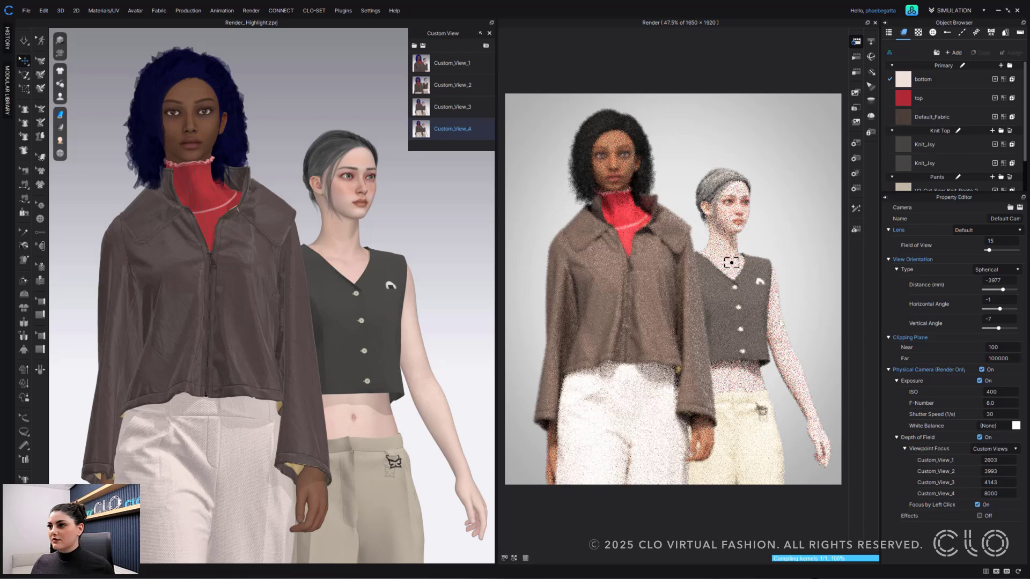
{"action": "left_click", "coordinate": [731, 263]}
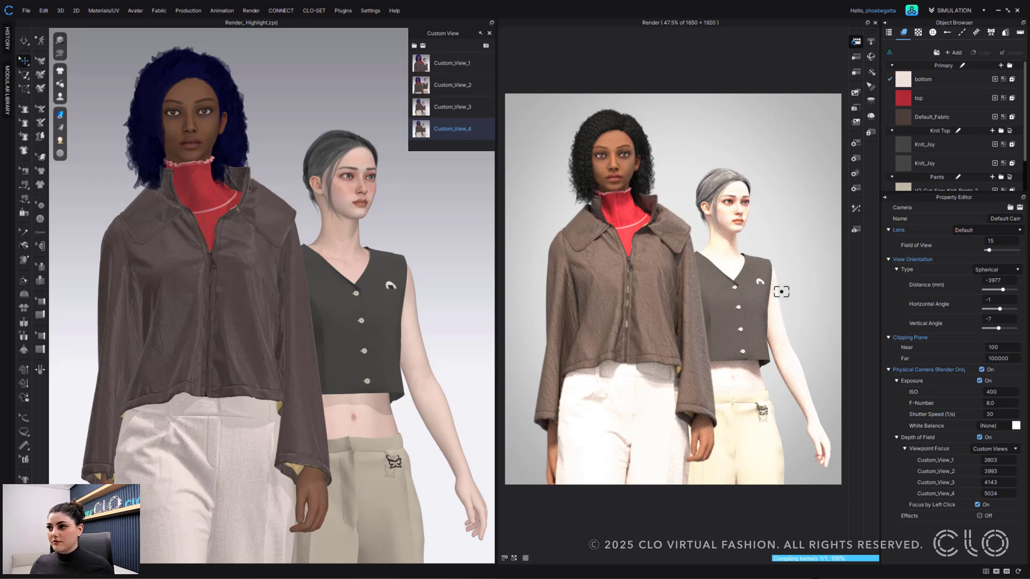
{"action": "left_click", "coordinate": [739, 279]}
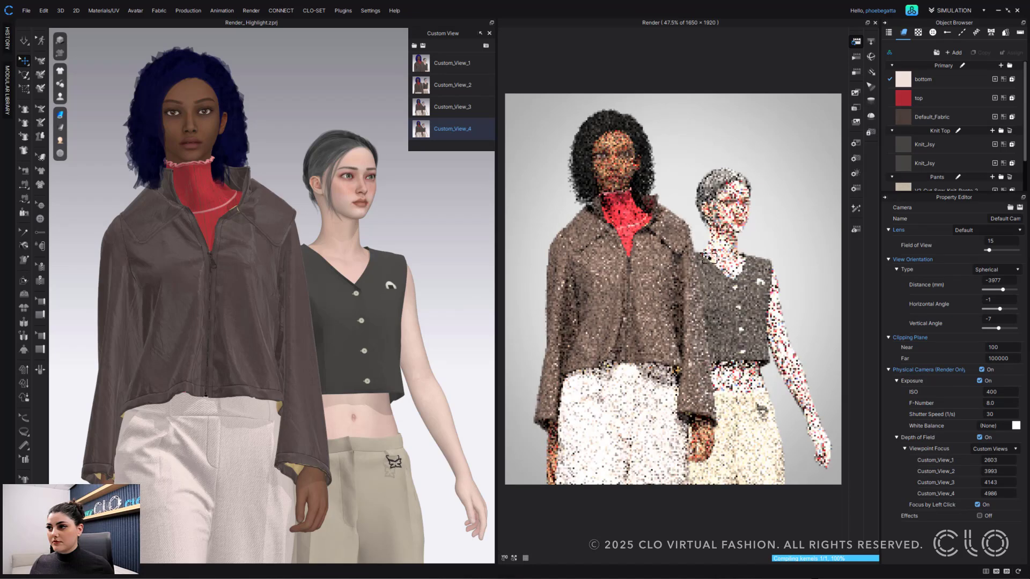
{"action": "left_click", "coordinate": [728, 259]}
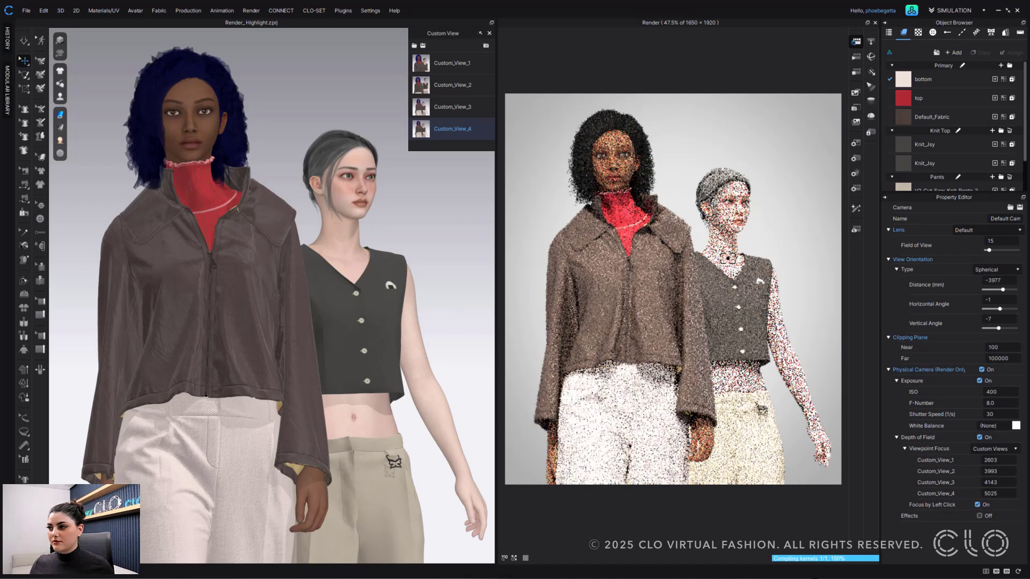
Set the Viewpoint in the Image/Video properties to Custom Views and run the final render.
{"action": "left_click", "coordinate": [855, 143]}
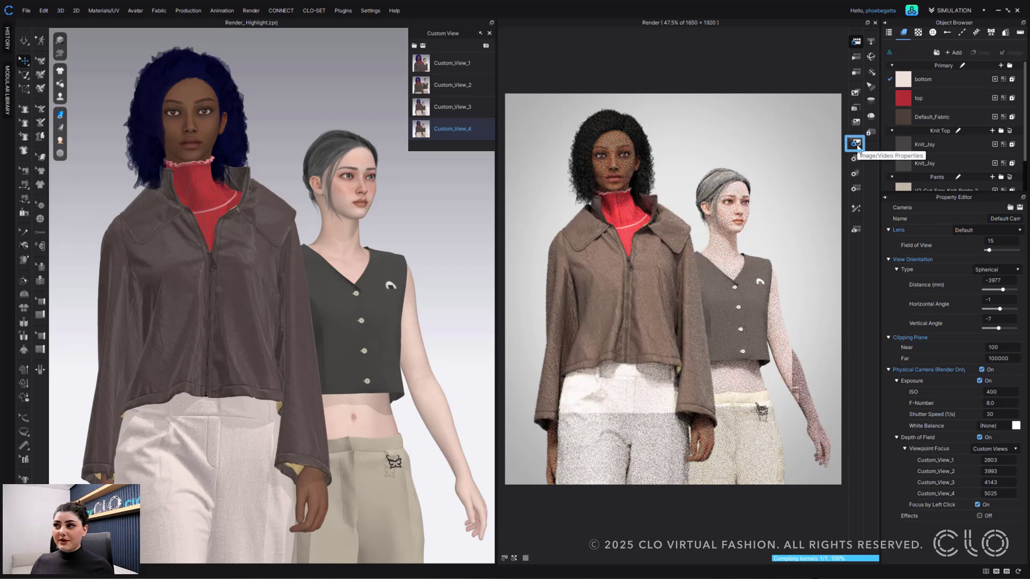
{"action": "left_click", "coordinate": [856, 144]}
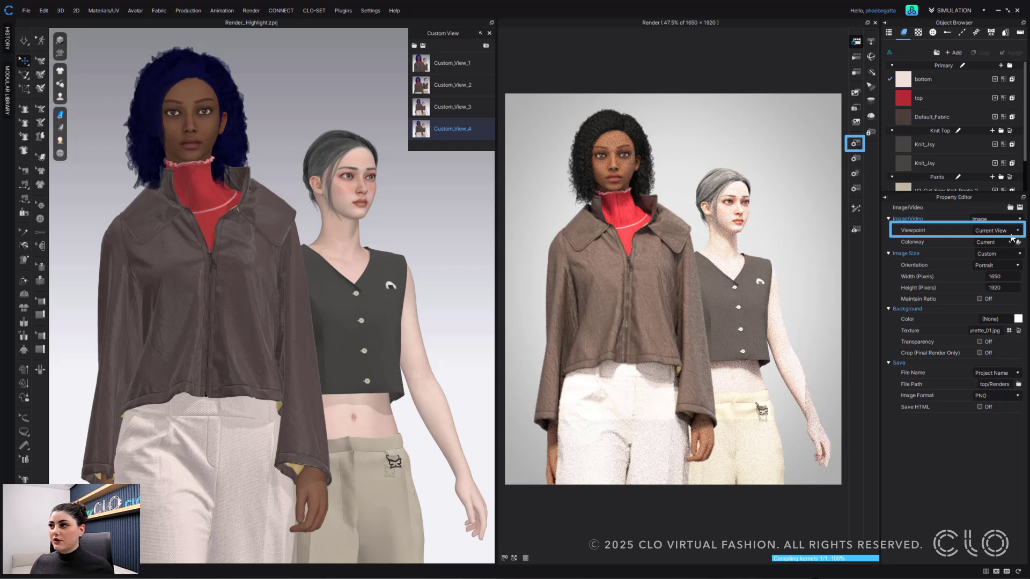
{"action": "left_click", "coordinate": [994, 232]}
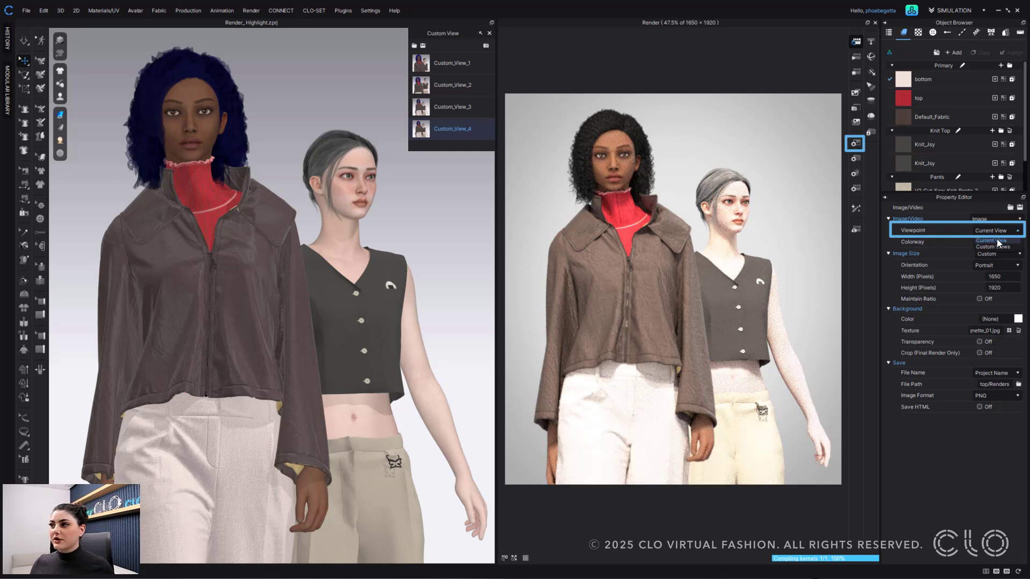
{"action": "left_click", "coordinate": [997, 247]}
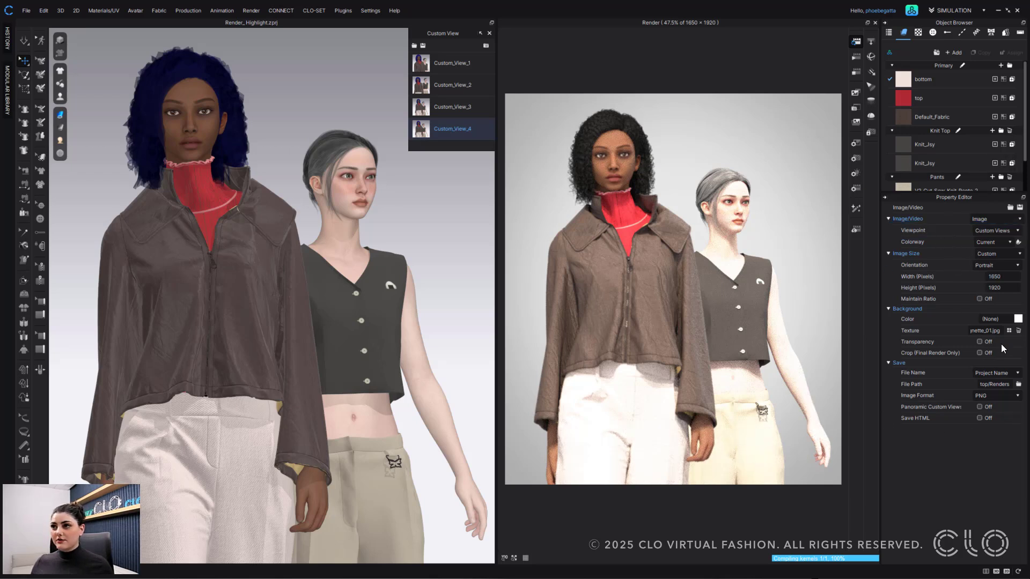
{"action": "left_click", "coordinate": [856, 71]}
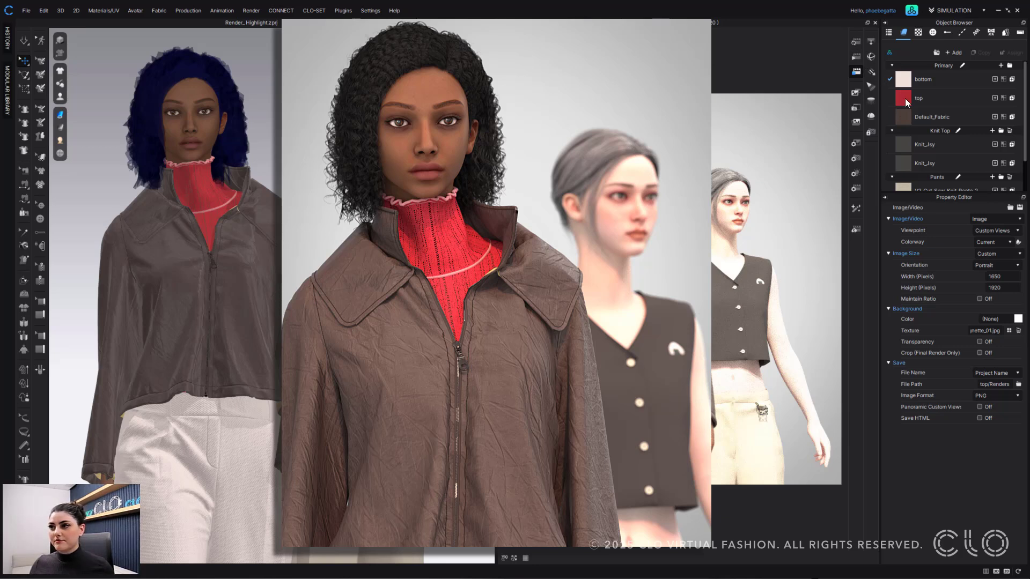
{"action": "left_click", "coordinate": [923, 115]}
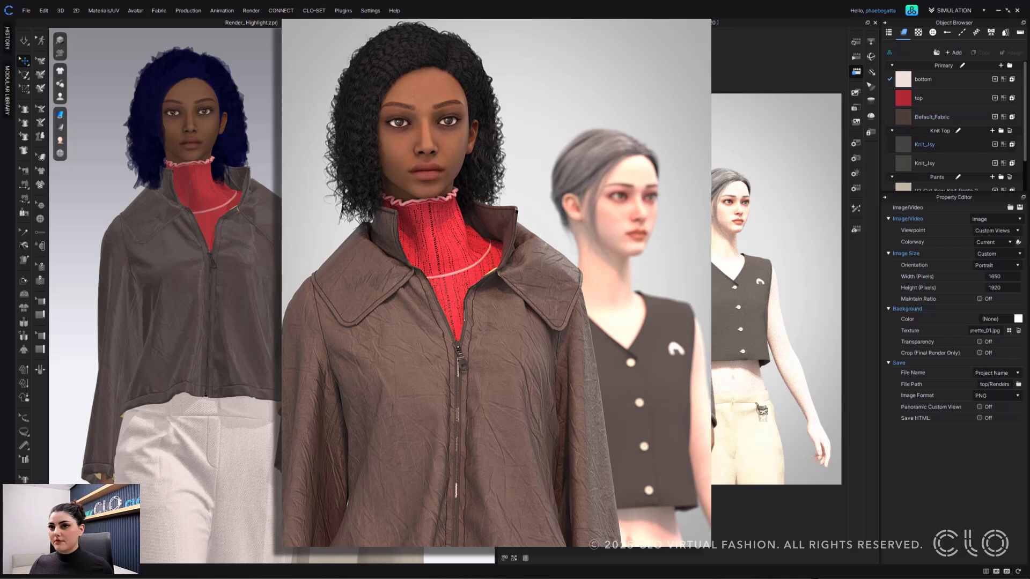